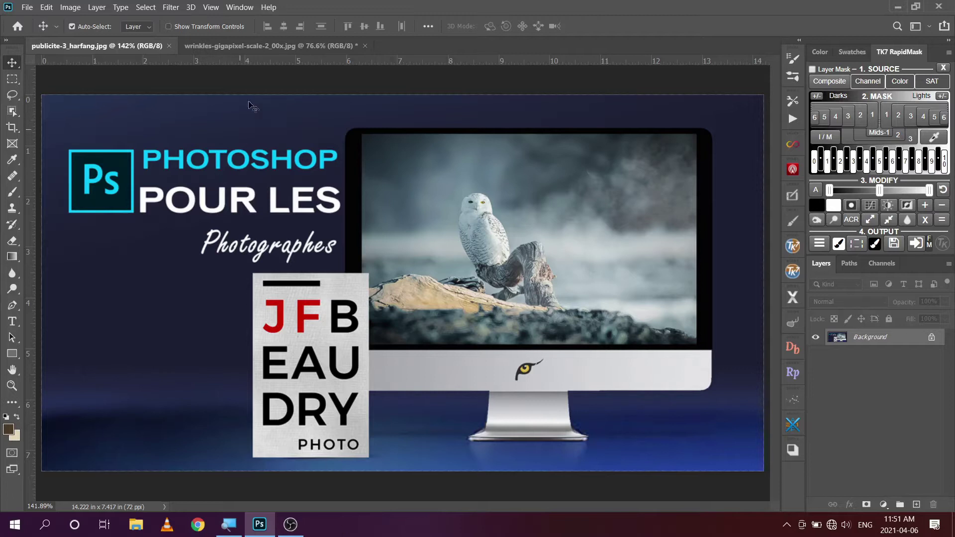
Step: Switch to the wrinkles-gigapixel-scale-2_00x.jpg image and set up the Clone Stamp tool with a 150-pixel brush
left_click(271, 46)
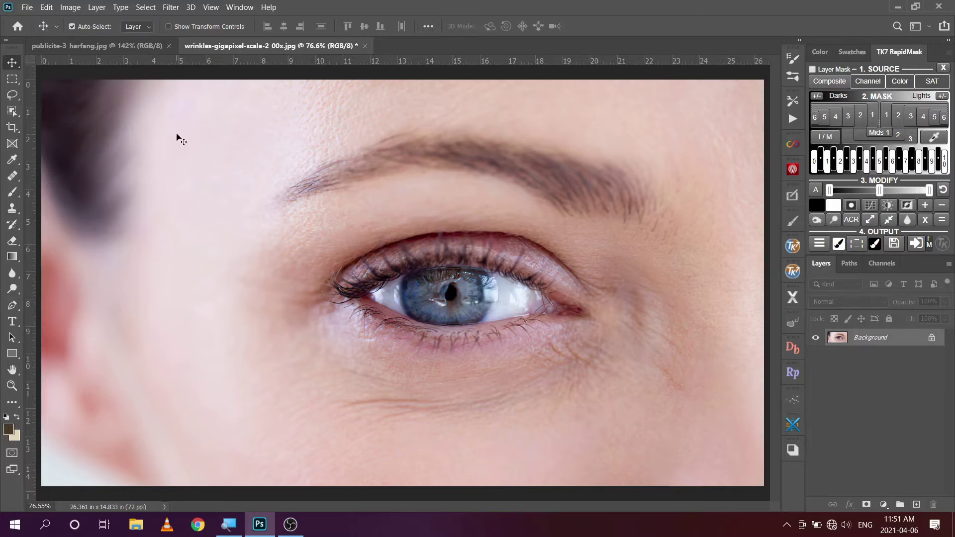
left_click(12, 209)
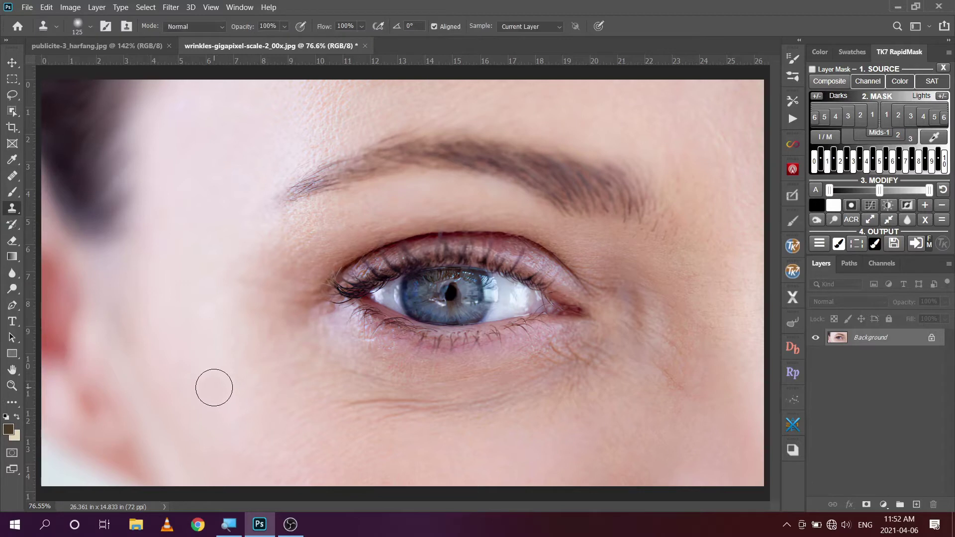
key("bracketright")
Step: Try cloning clean cheek skin over the under-eye wrinkles directly on the Background layer, and undo the strokes
left_click(323, 438, "alt")
mouse_move(354, 398)
left_mouse_down()
mouse_move(343, 398)
mouse_move(401, 413)
mouse_move(461, 411)
mouse_move(569, 377)
left_mouse_up()
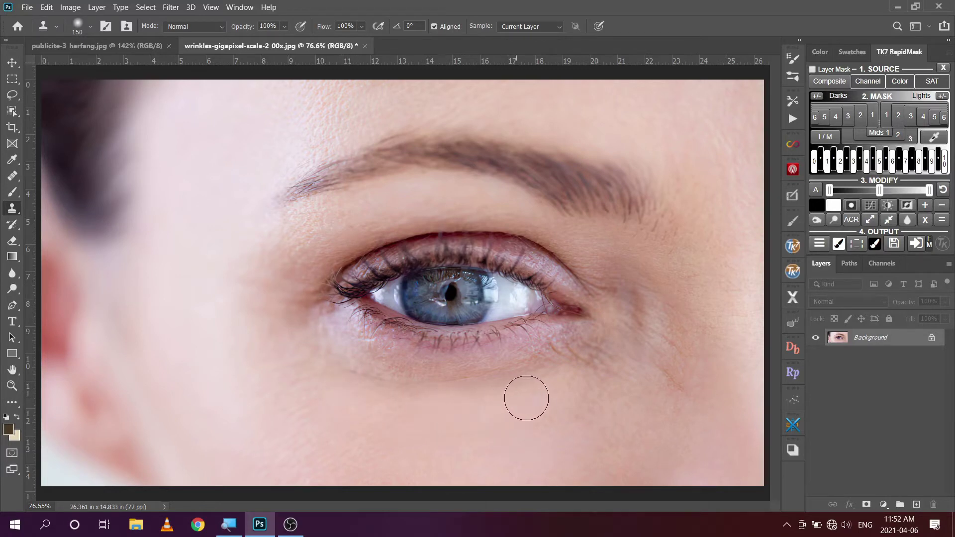
left_click(580, 374)
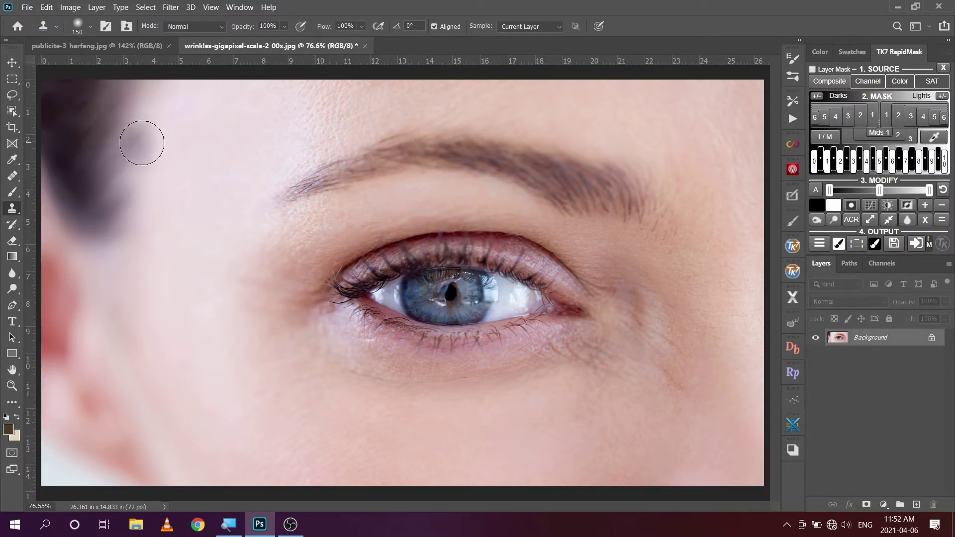
key("ctrl+z")
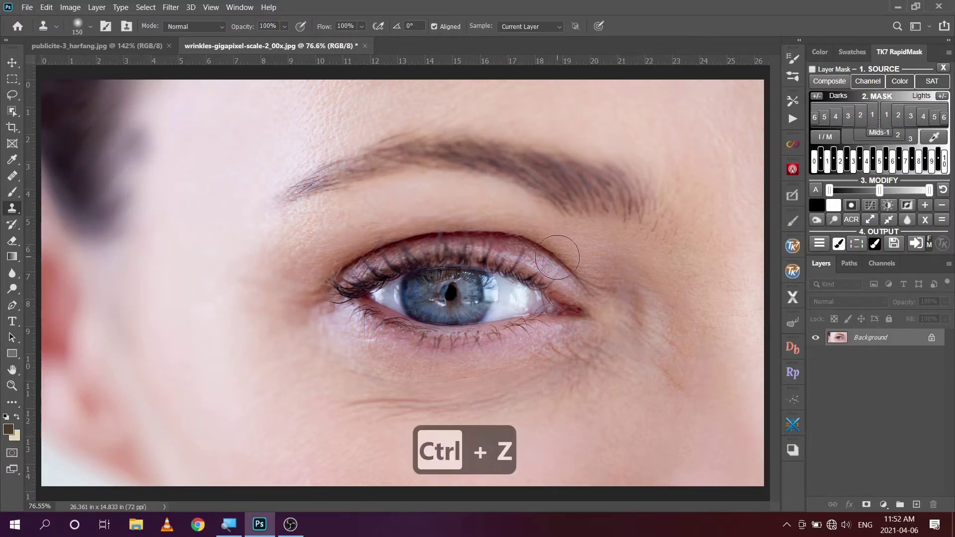
key("ctrl+z")
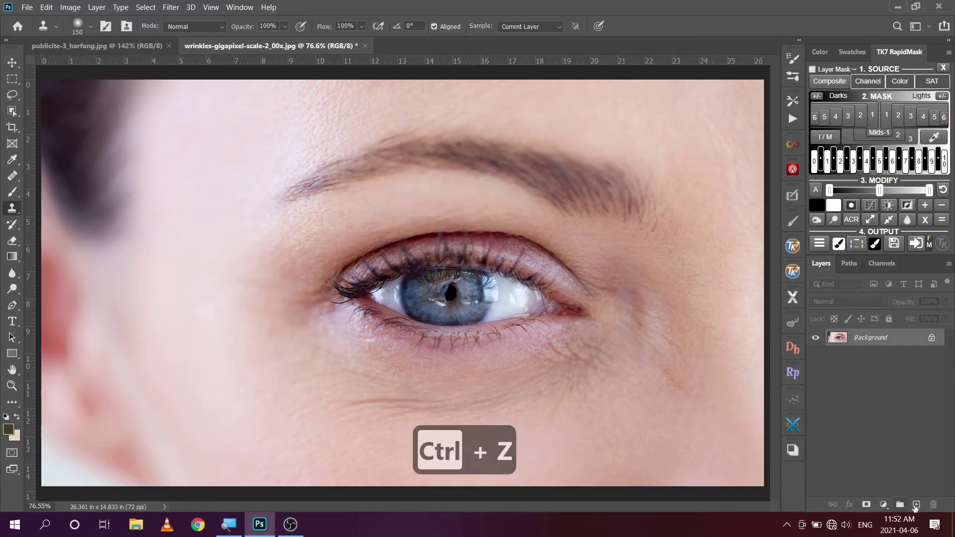
Step: Add an empty layer above the Background and set the Clone Stamp to sample All Layers in Lighten mode
left_click(916, 504)
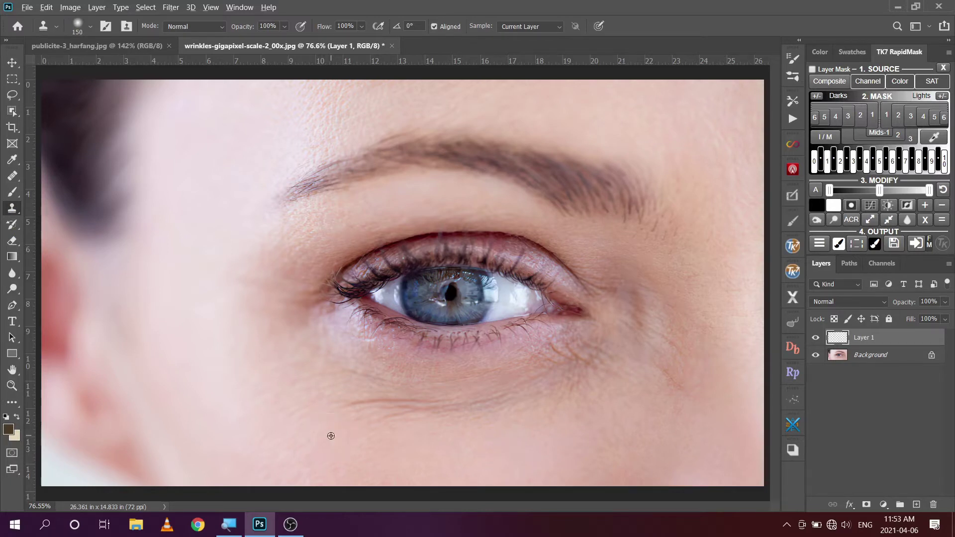
left_click(330, 435, "alt")
mouse_move(353, 410)
left_mouse_down()
mouse_move(484, 412)
mouse_move(558, 391)
mouse_move(513, 411)
mouse_move(356, 408)
left_mouse_up()
left_click(561, 27)
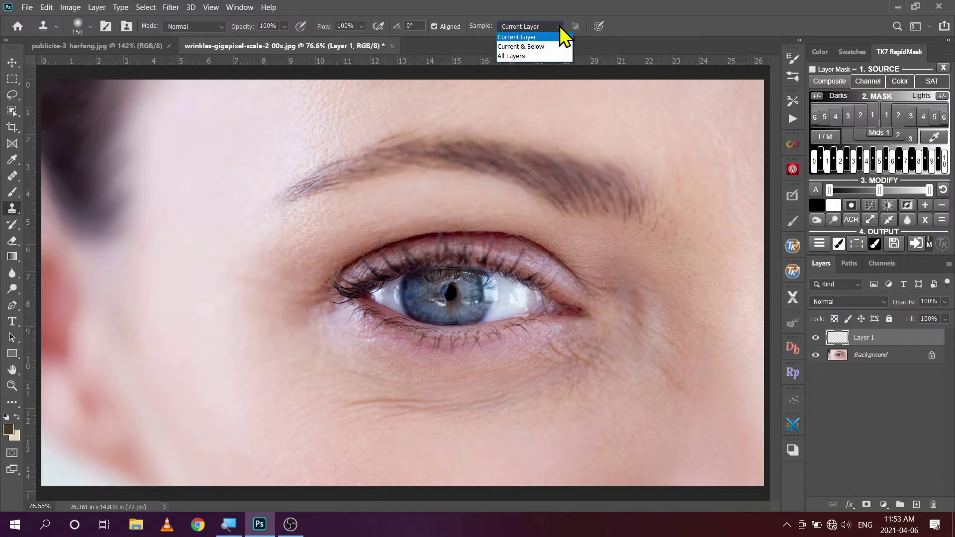
left_click(548, 56)
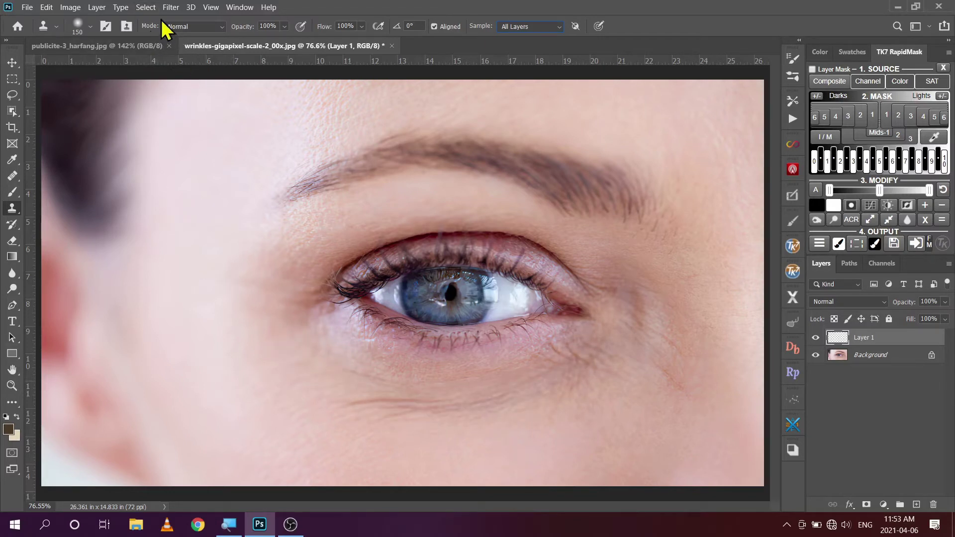
left_click(222, 27)
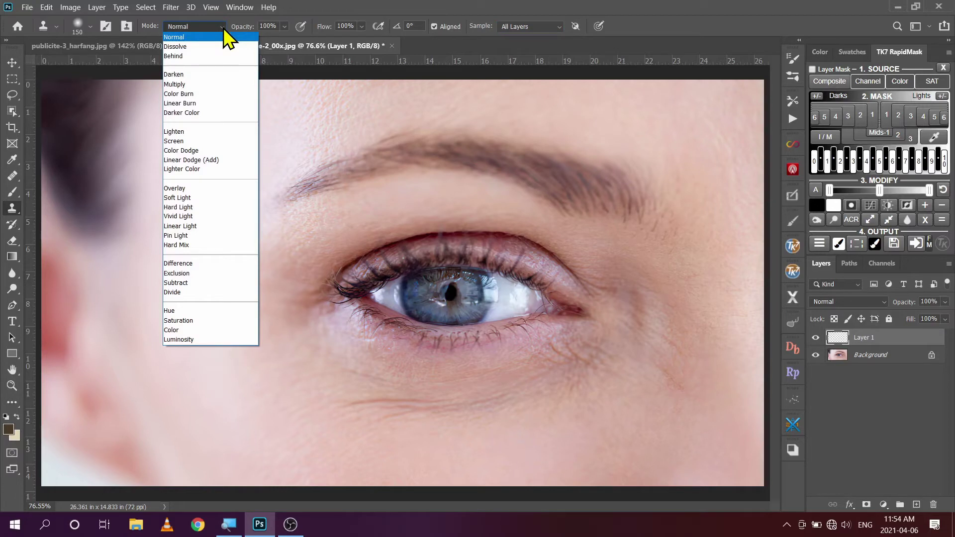
left_click(217, 132)
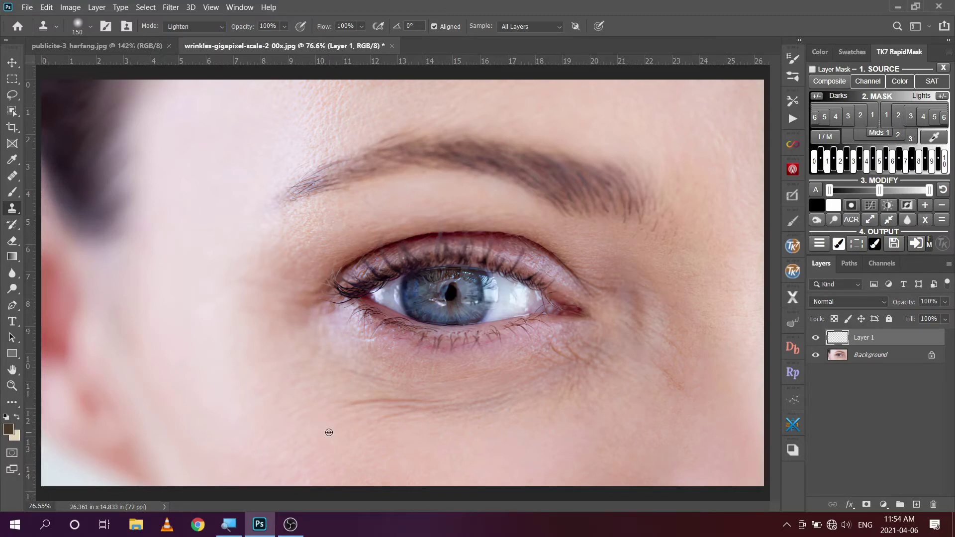
Step: Clone smooth cheek skin over the wrinkles beneath the eye, painting on Layer 1
left_click(329, 432, "alt")
mouse_move(352, 407)
left_mouse_down()
mouse_move(444, 416)
mouse_move(573, 390)
mouse_move(589, 398)
left_mouse_up()
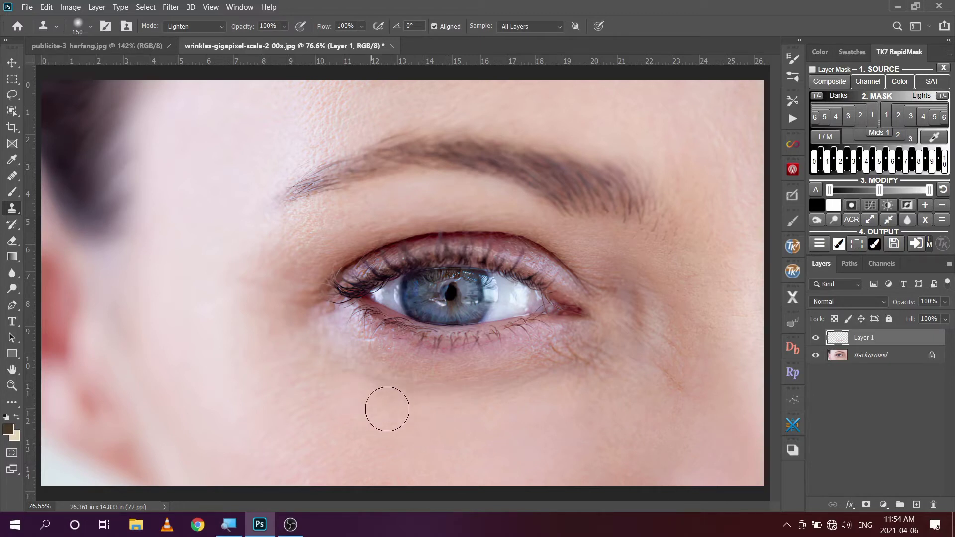
mouse_move(558, 390)
left_mouse_down()
mouse_move(577, 375)
mouse_move(558, 388)
left_mouse_up()
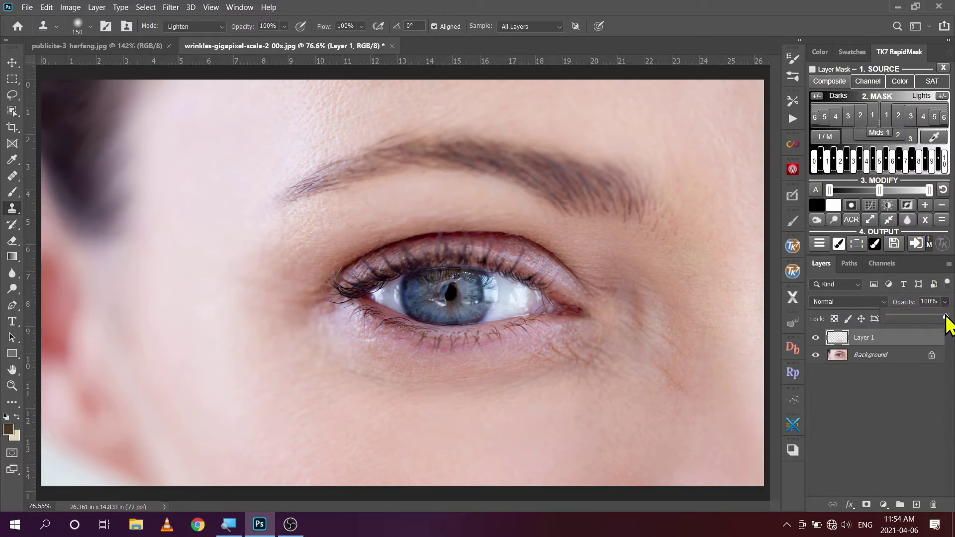
Step: Set Layer 1's opacity to 40%, comparing the skin with and without the layer while adjusting
left_click_drag(945, 316, 883, 325)
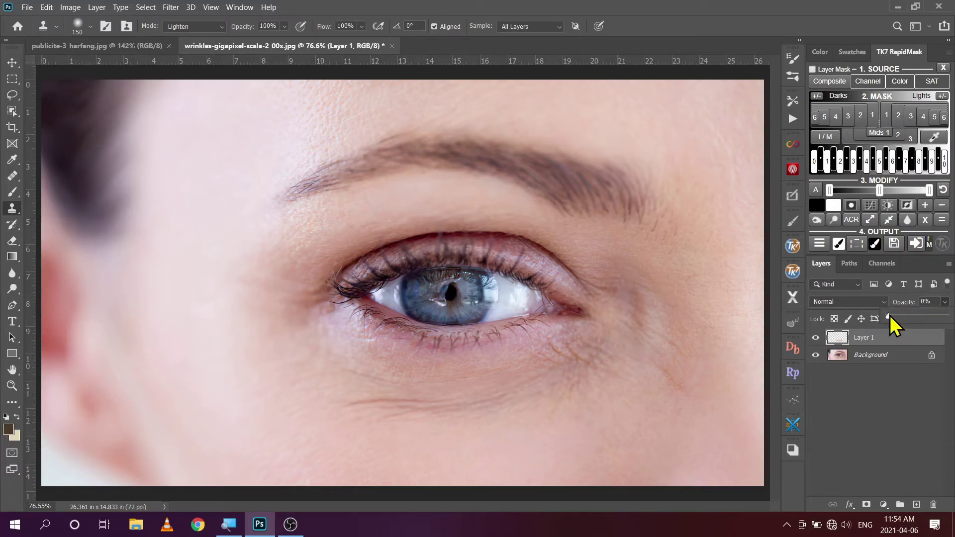
left_click_drag(890, 317, 895, 316)
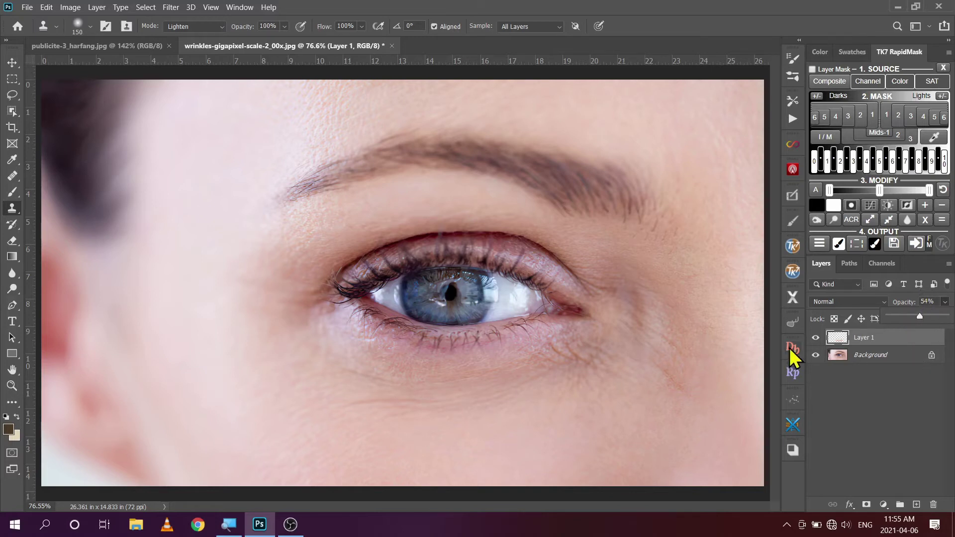
left_click(816, 338)
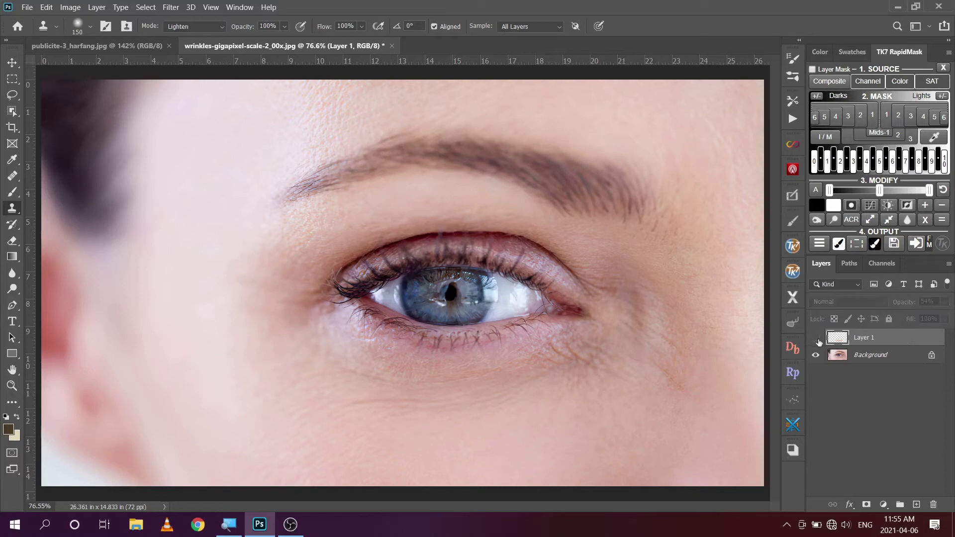
left_click(816, 338)
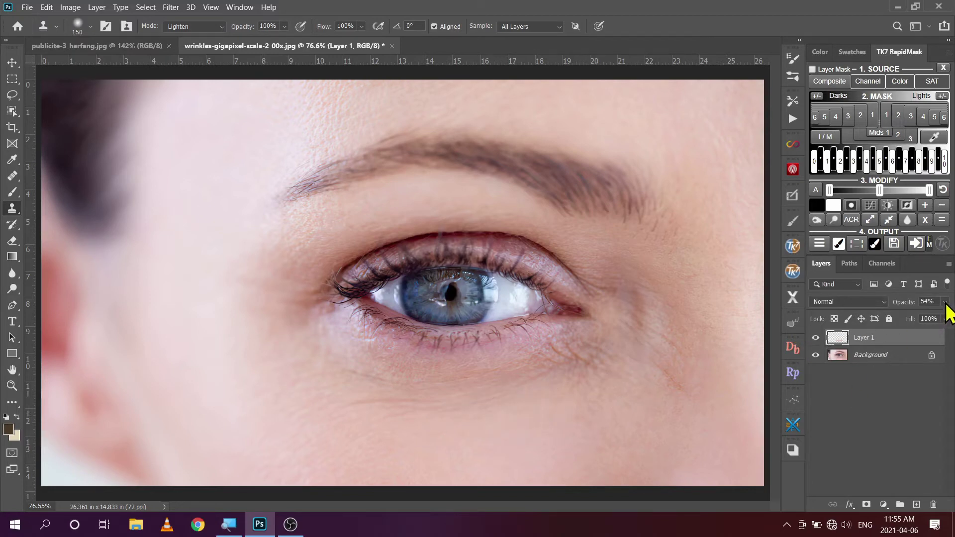
left_click(945, 302)
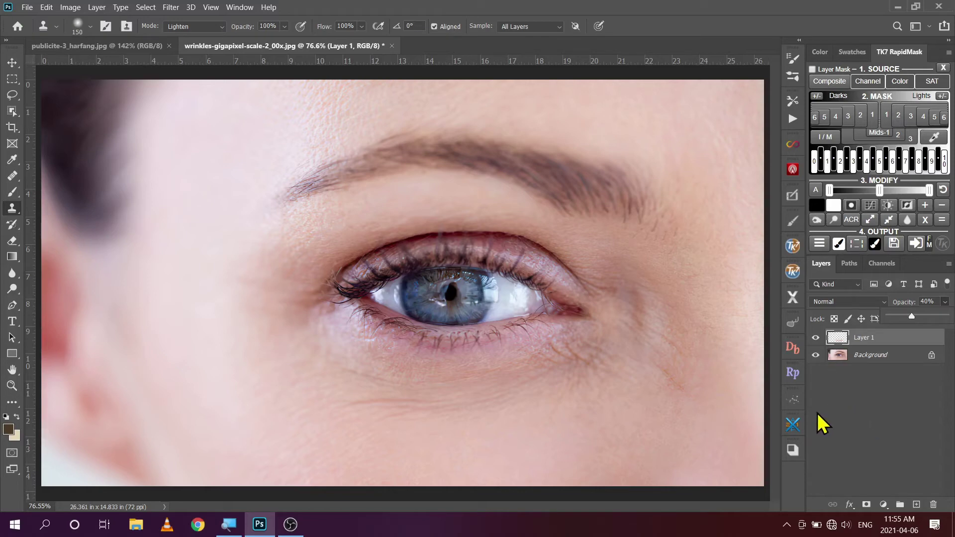
Step: Inspect the cloned patch with the Background hidden, and compare the photo with Layer 1 off and on
left_click(815, 355)
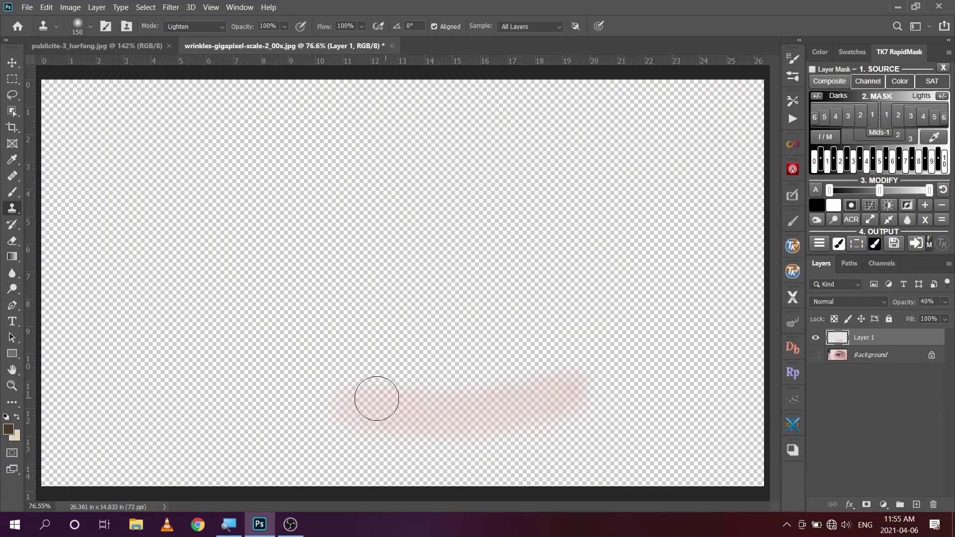
left_click(816, 354)
left_click(816, 338)
left_click(816, 338)
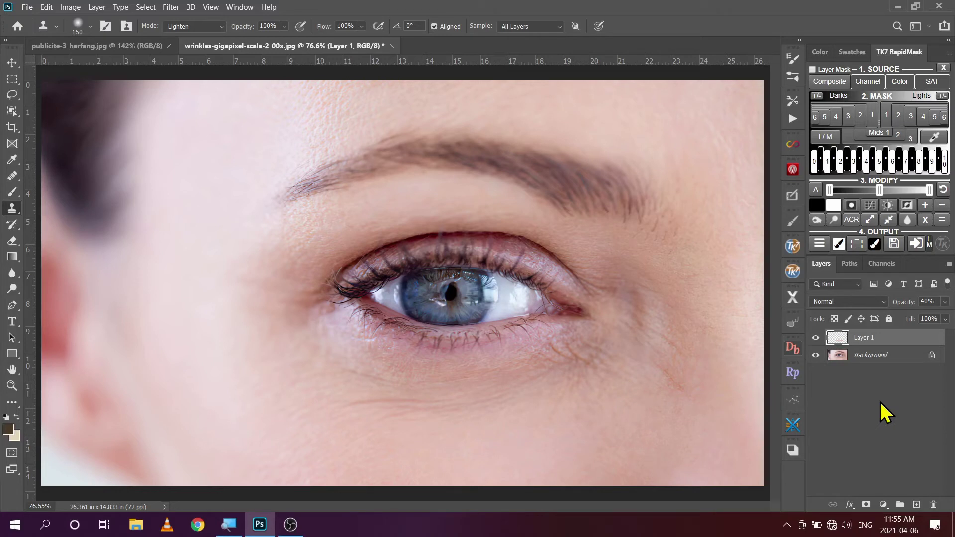
Step: Hide Layer 1 and add a new empty layer directly above the Background
left_click(873, 356)
left_click(816, 337)
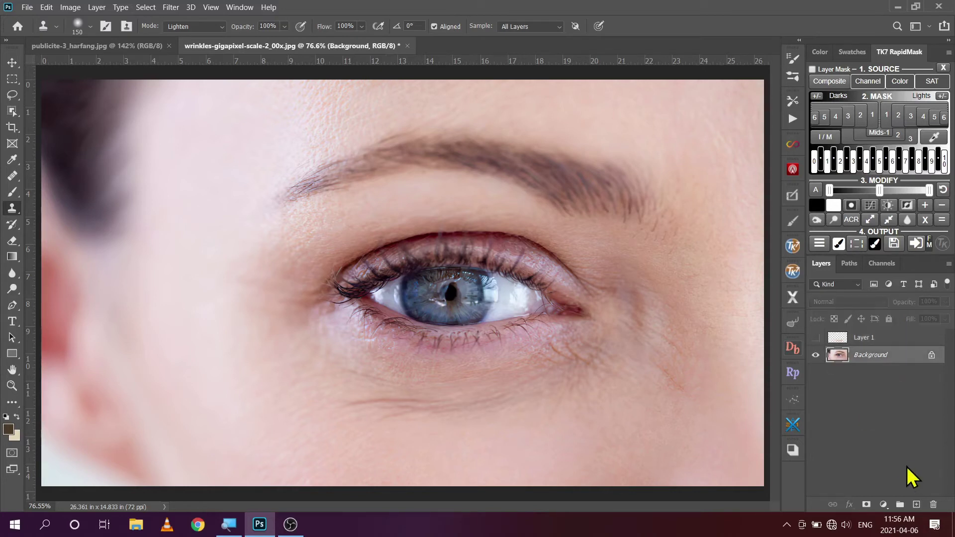
left_click(917, 505)
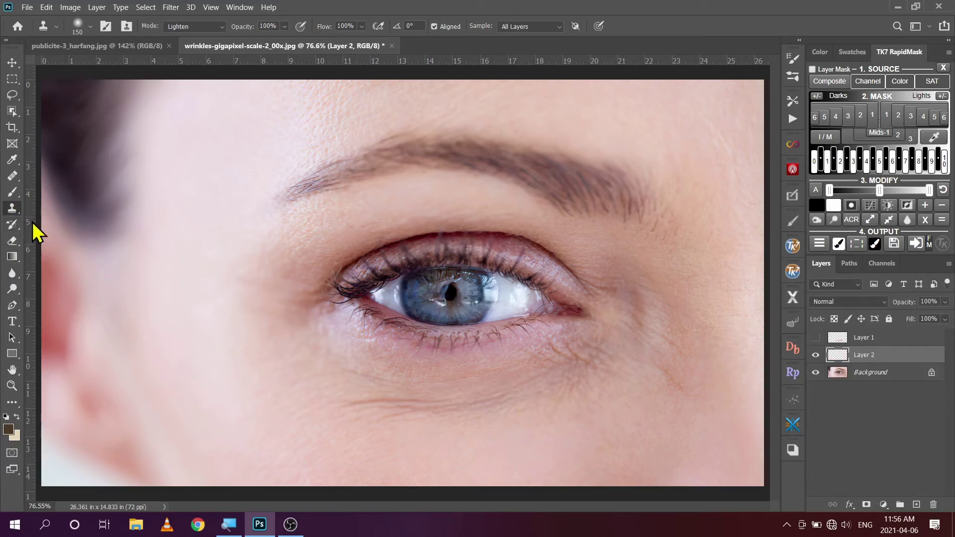
Step: Choose the Healing Brush Tool from the healing tools
left_click(11, 176)
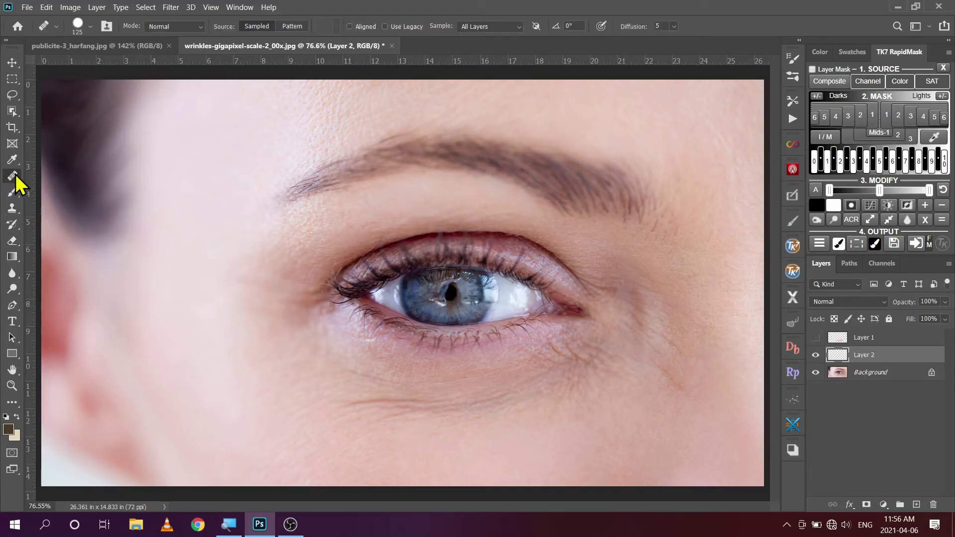
right_click(12, 175)
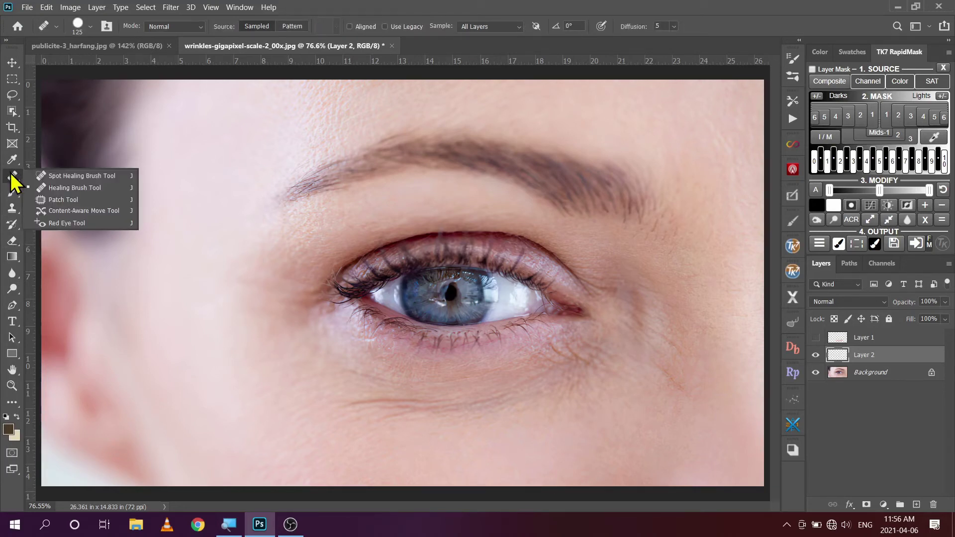
left_click(79, 189)
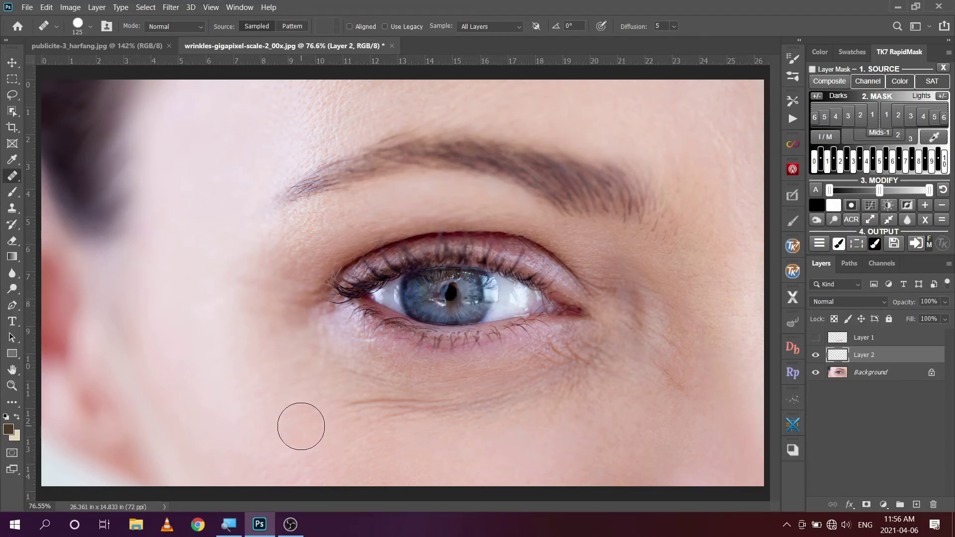
Step: Heal the under-eye wrinkles on Layer 2 from sampled cheek skin and try out reduced layer opacities
left_click(301, 427, "alt")
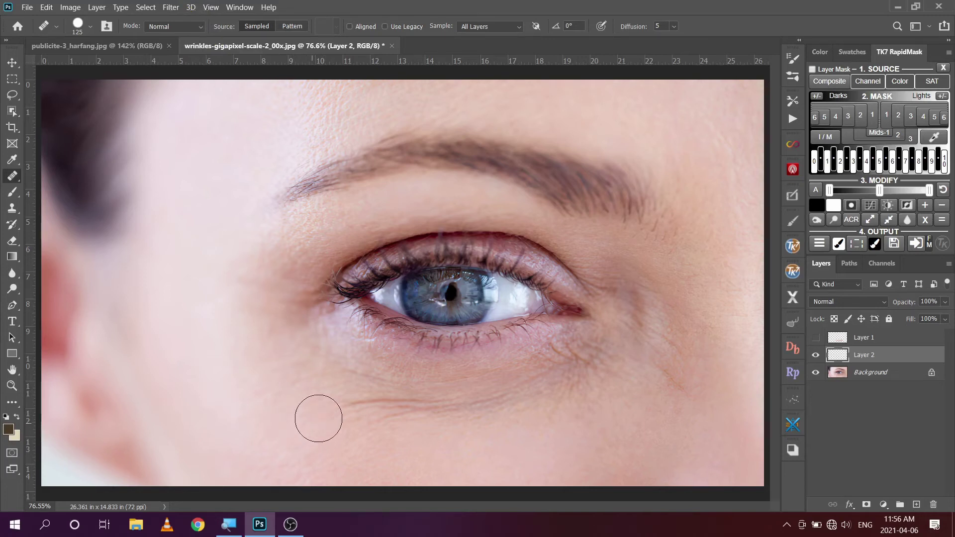
mouse_move(343, 401)
left_mouse_down()
mouse_move(418, 414)
mouse_move(490, 411)
mouse_move(576, 386)
mouse_move(584, 398)
left_mouse_up()
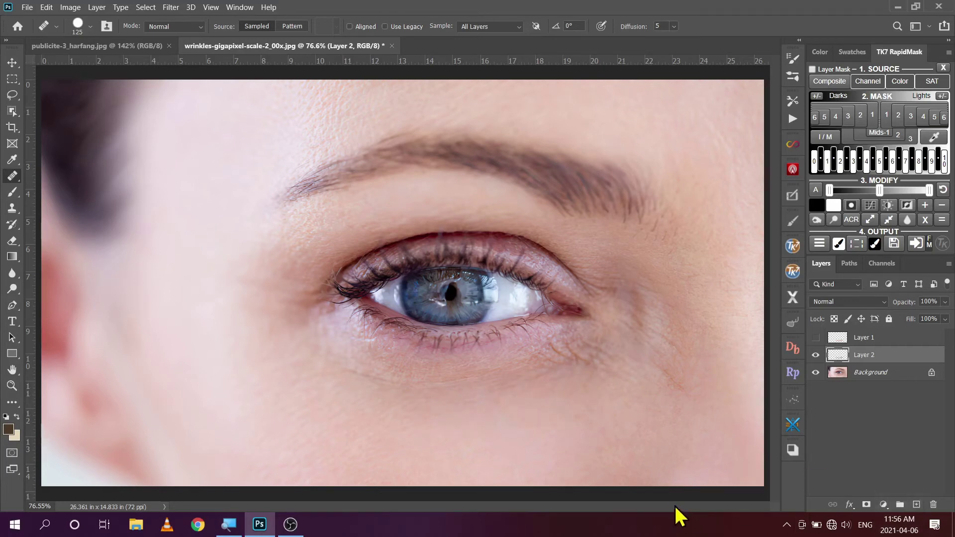
left_click(508, 402)
left_click(945, 319)
left_click_drag(948, 322, 919, 320)
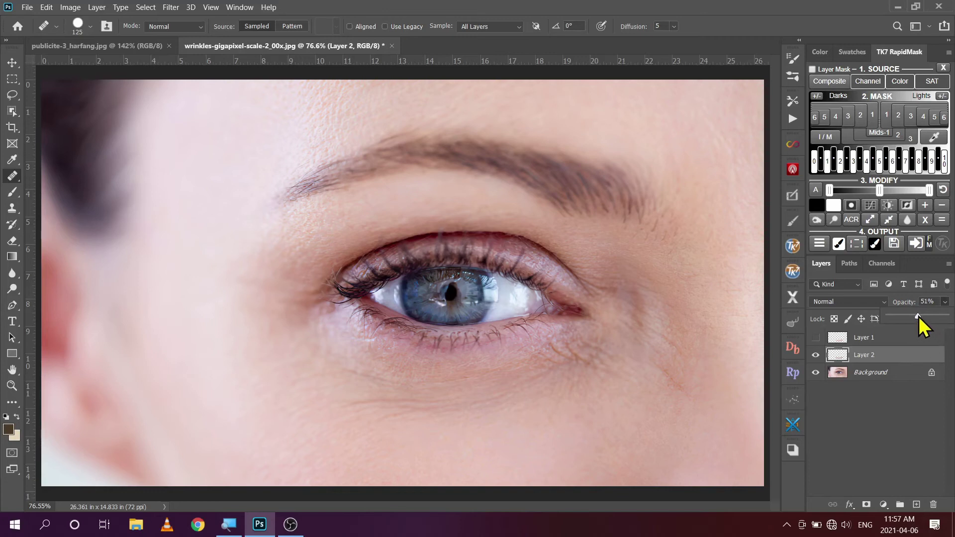
left_click_drag(918, 315, 884, 318)
Step: Replace Layer 2 with a fresh empty layer above the Background and set the Healing Brush mode to Lighten
left_click_drag(884, 356, 933, 505)
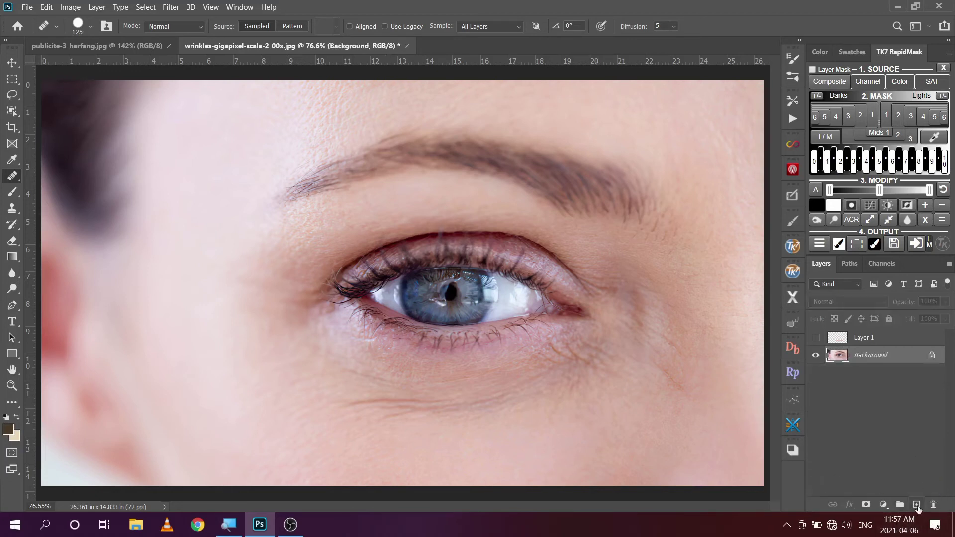
left_click(916, 505)
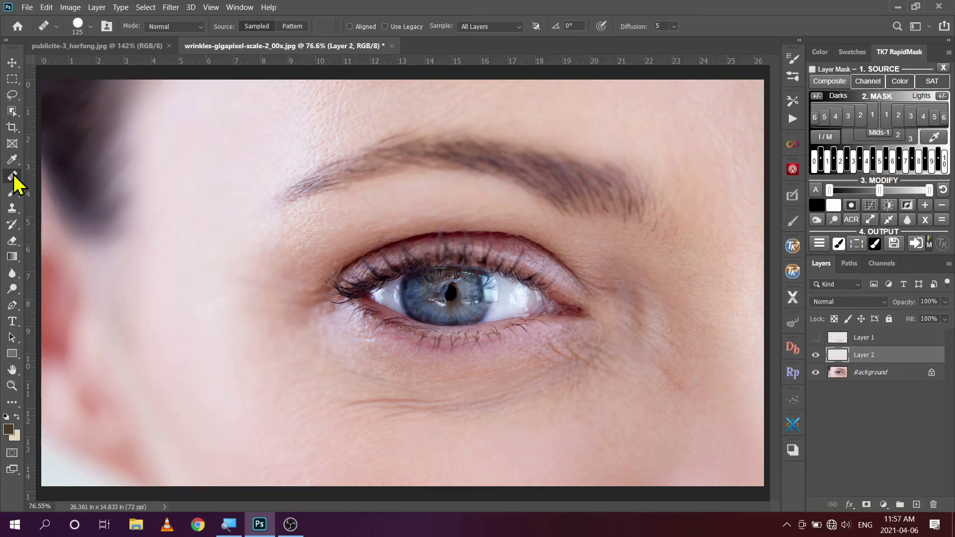
left_click(201, 26)
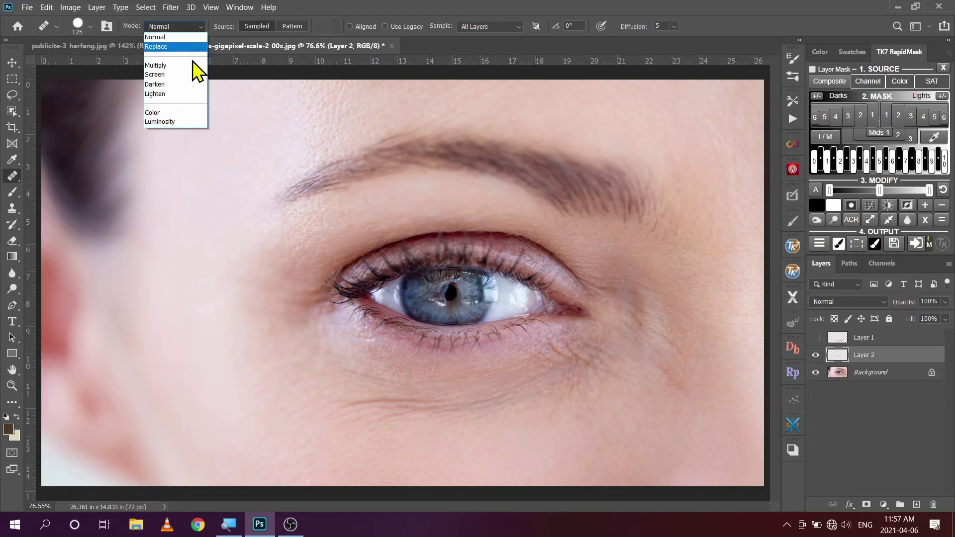
left_click(161, 95)
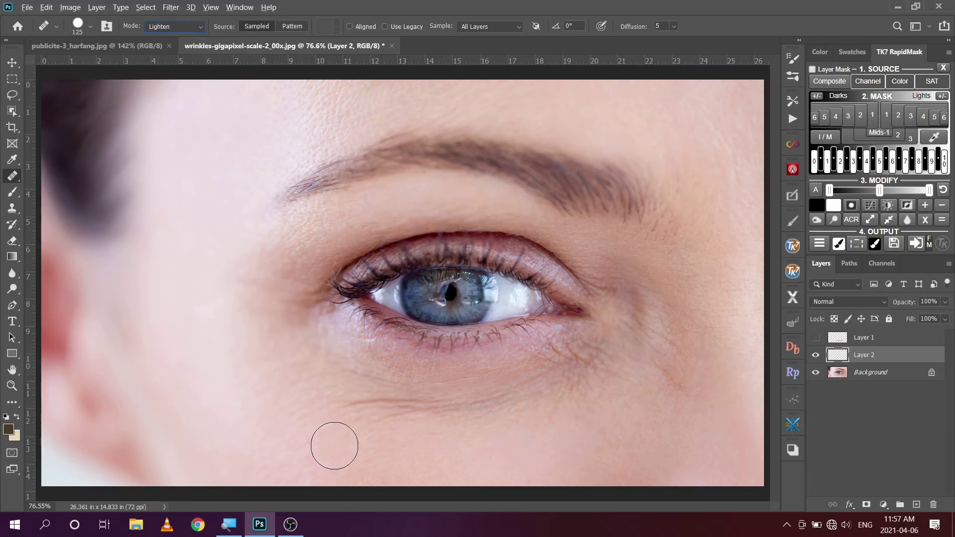
Step: Sample cheek skin and heal the wrinkles beneath the eye on the new Layer 2 in Lighten mode
left_click(334, 445, "alt")
left_click(348, 405)
mouse_move(348, 407)
left_mouse_down()
mouse_move(400, 415)
mouse_move(512, 407)
mouse_move(576, 383)
left_mouse_up()
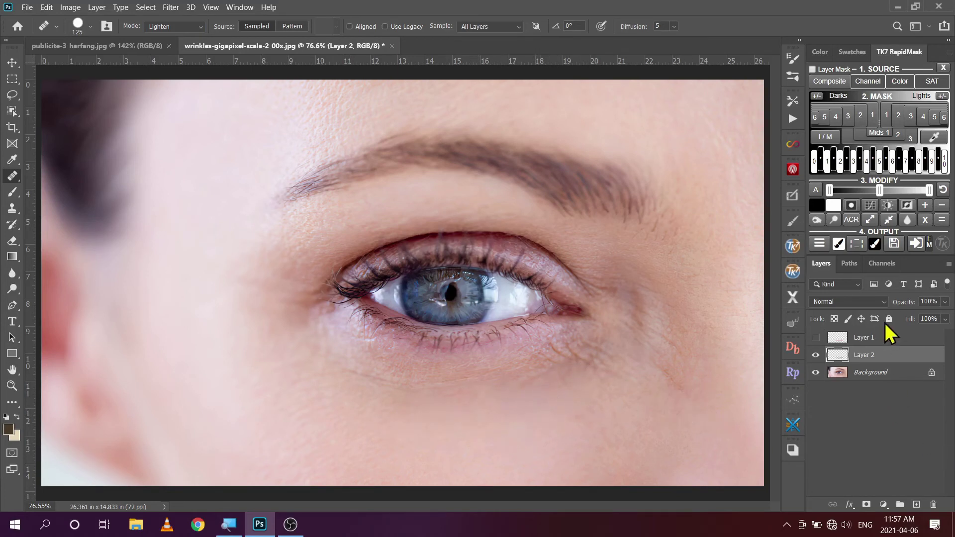
Step: Lower Layer 2's opacity to 51% to bring back some of the natural wrinkles
left_click(944, 301)
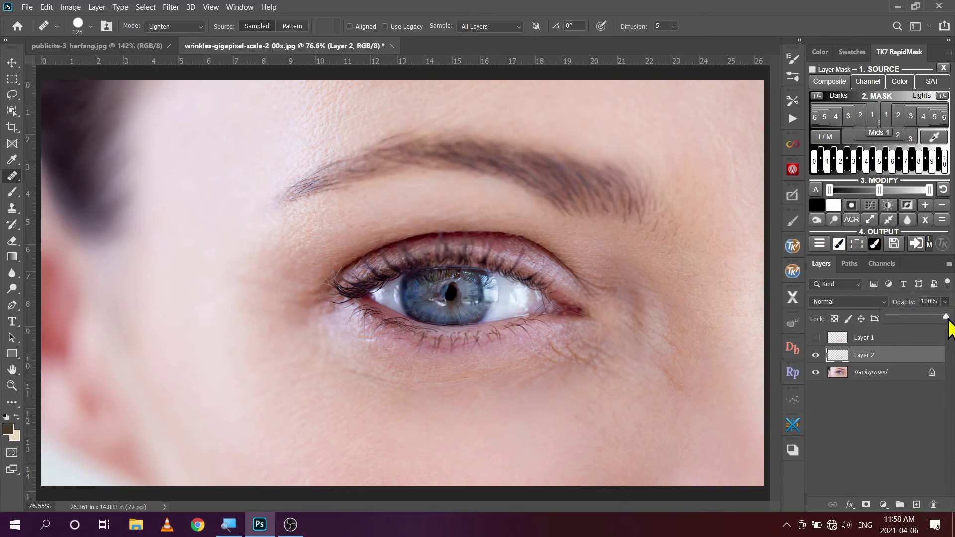
left_click_drag(948, 316, 887, 318)
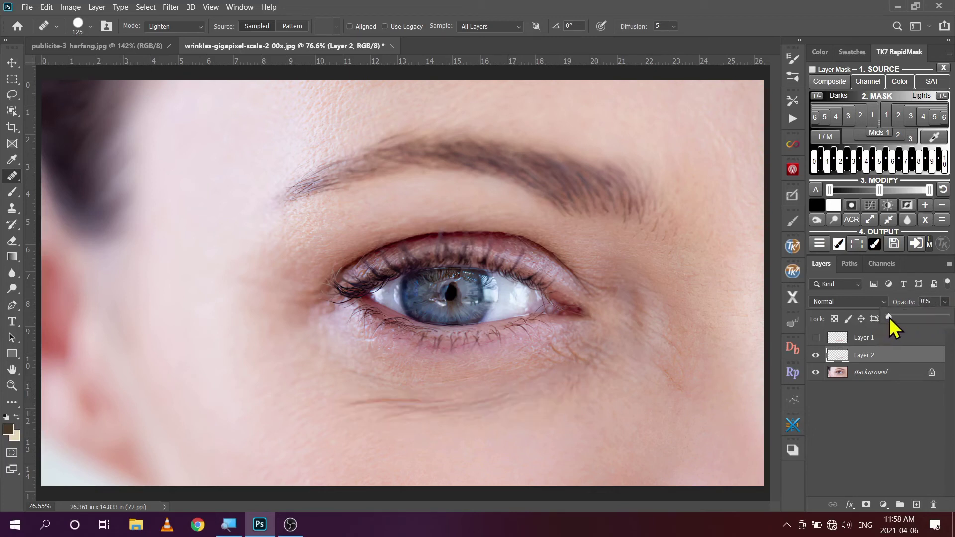
left_click_drag(908, 318, 916, 317)
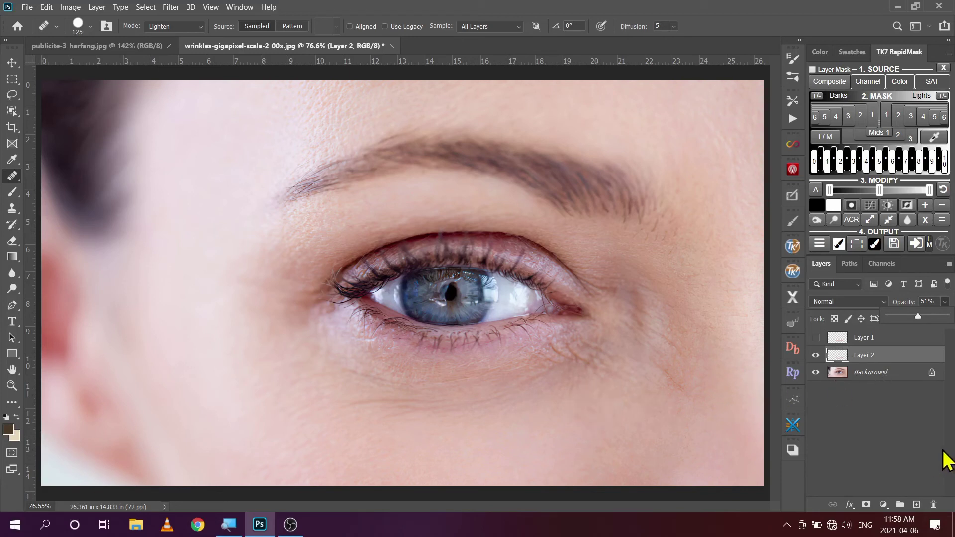
Step: Compare the Clone Stamp and Healing Brush retouches by switching the visibility of Layer 1 and Layer 2
left_click(815, 355)
left_click(816, 340)
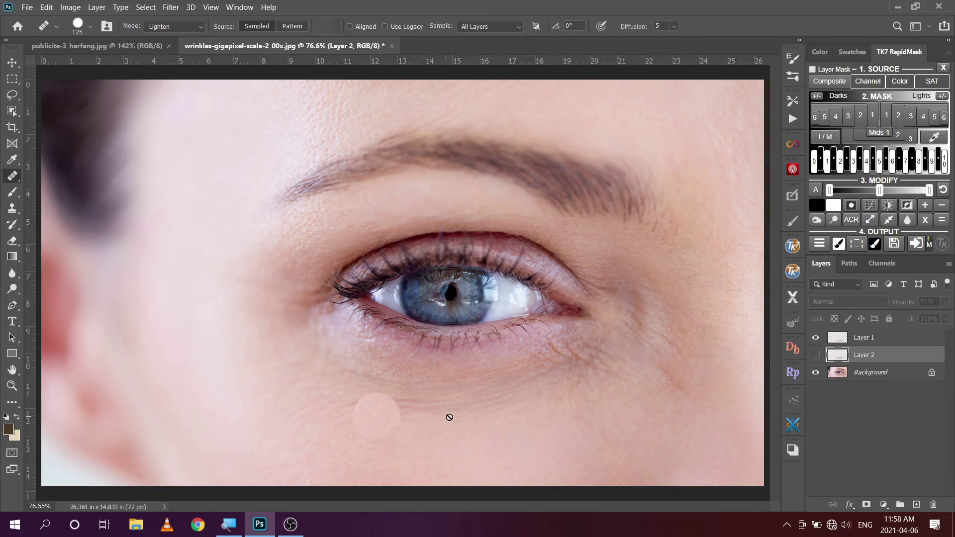
left_click(15, 63)
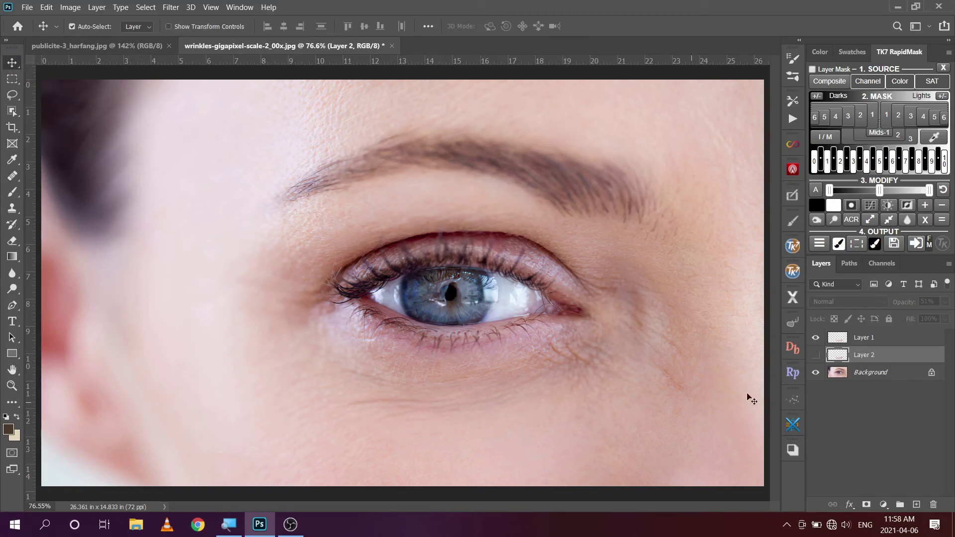
left_click(815, 337)
left_click(816, 354)
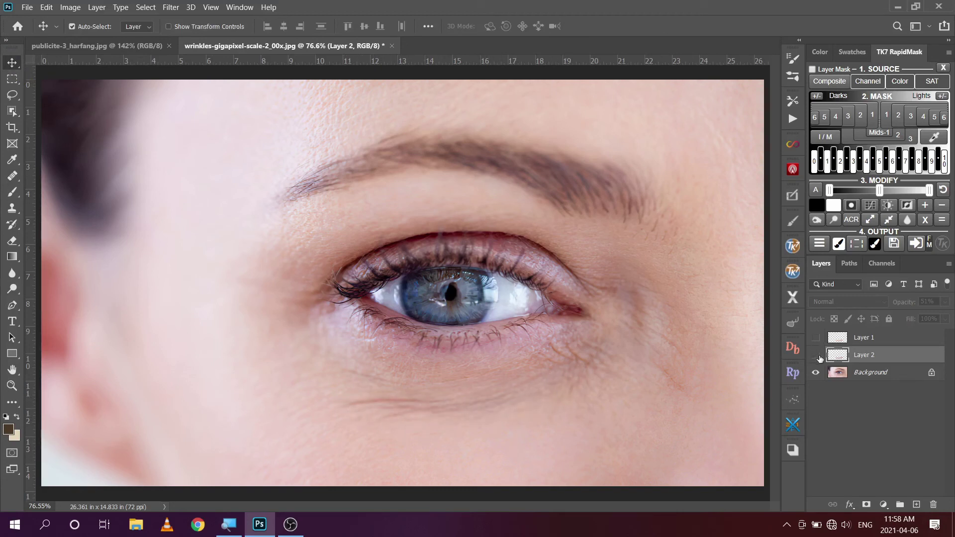